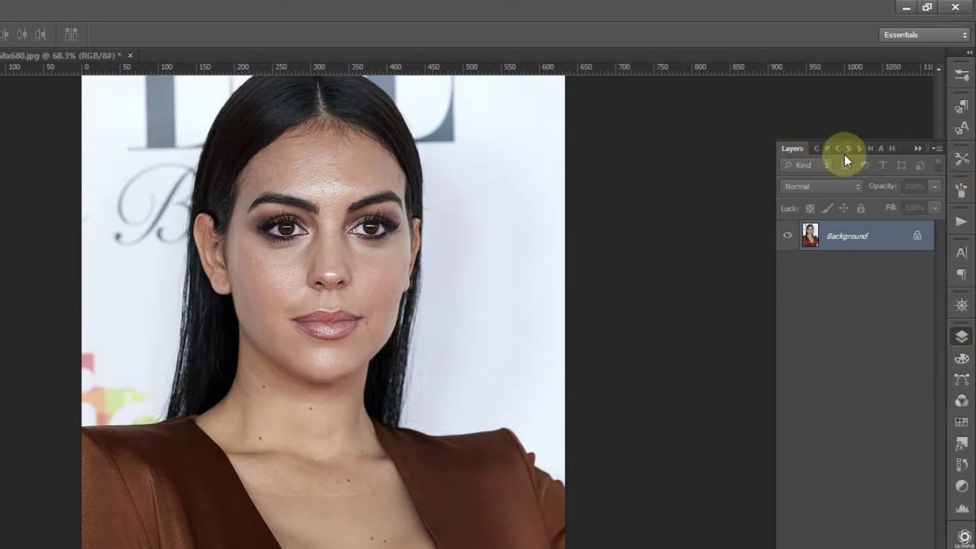
- Compare the Red, Green and Blue channels twice in the Channels panel, ending on Blue
left_click(837, 149)
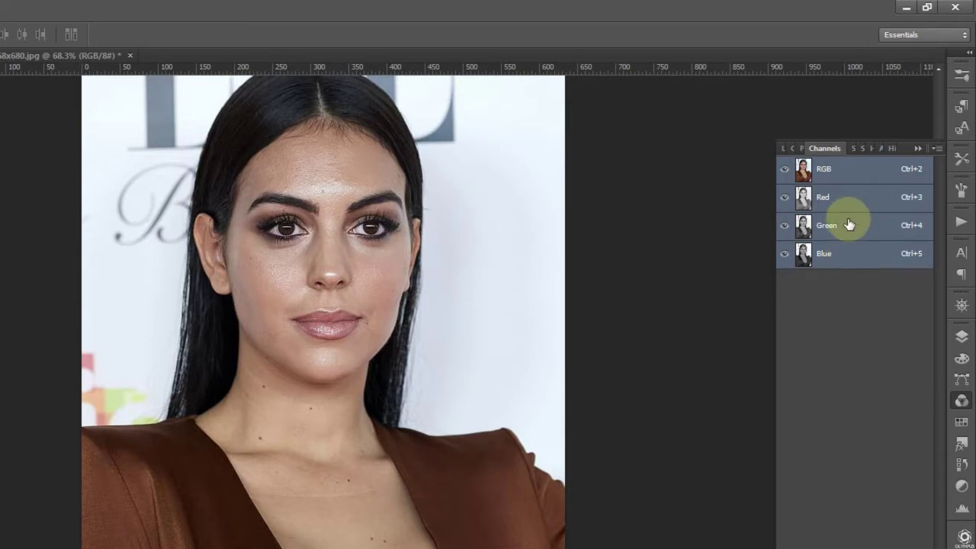
left_click(839, 208)
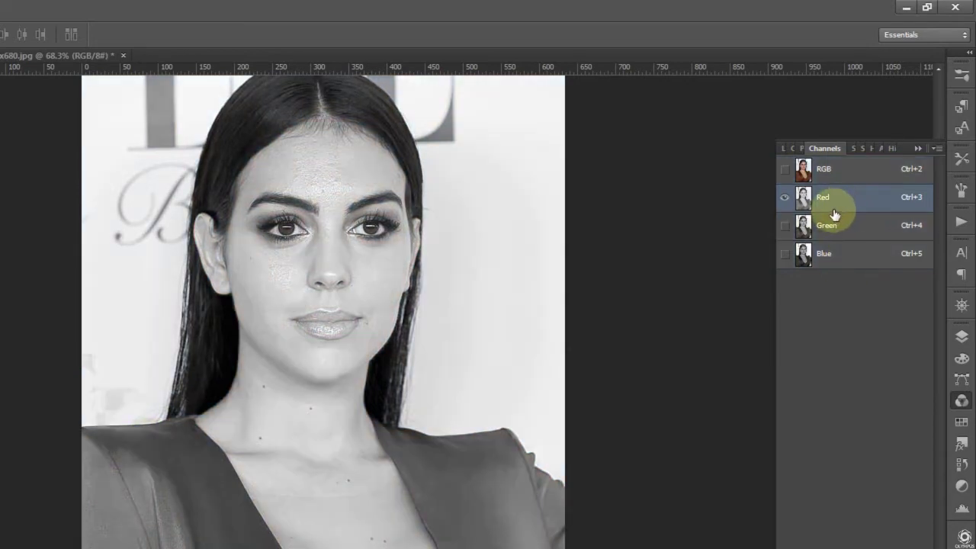
left_click(844, 226)
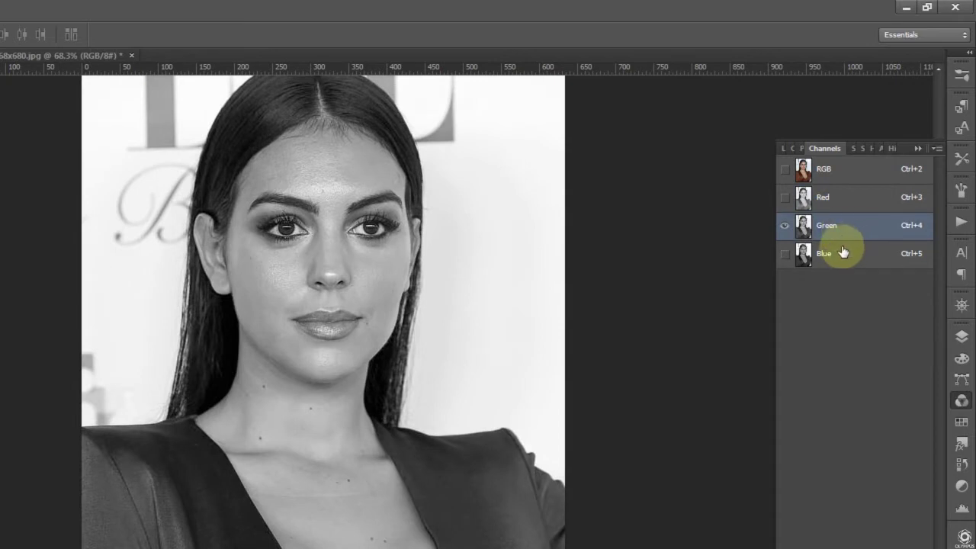
left_click(842, 257)
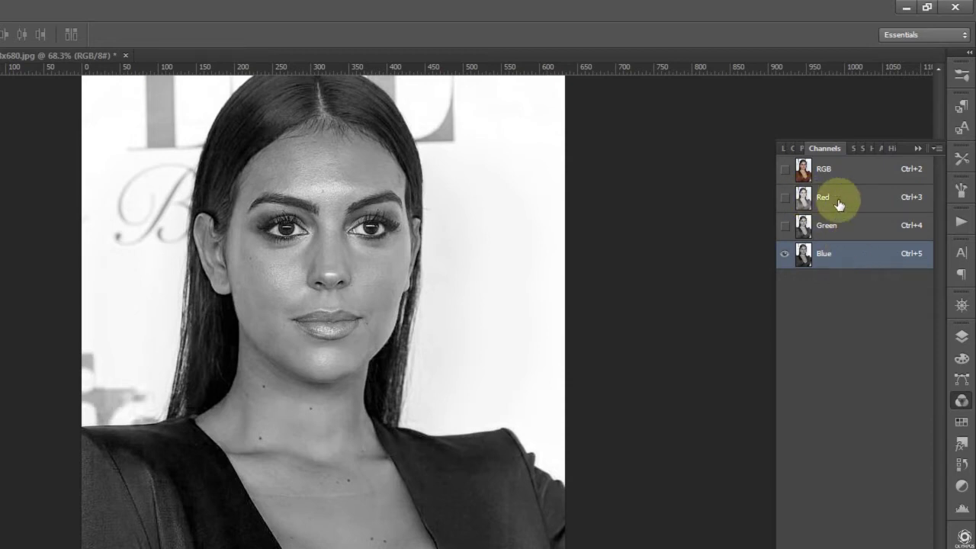
left_click(839, 201)
left_click(839, 226)
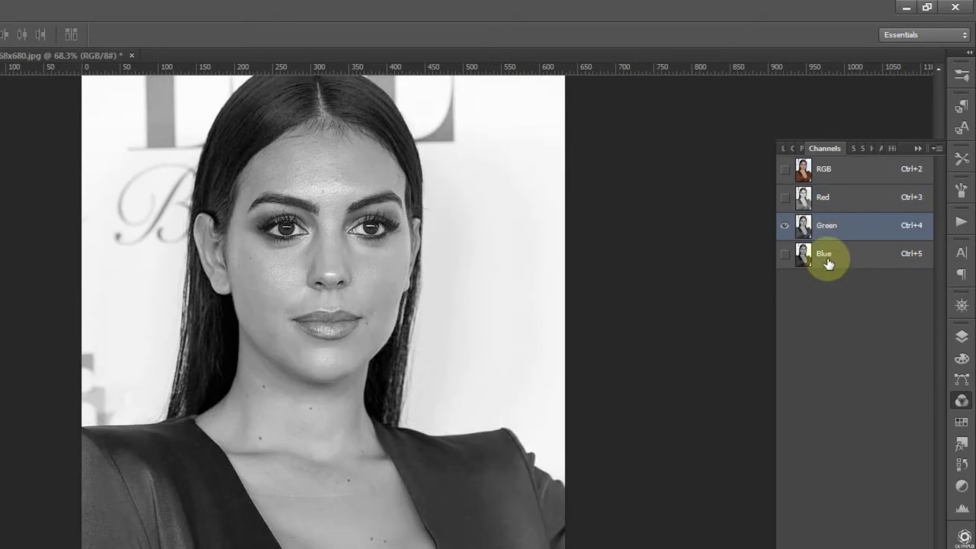
left_click(829, 259)
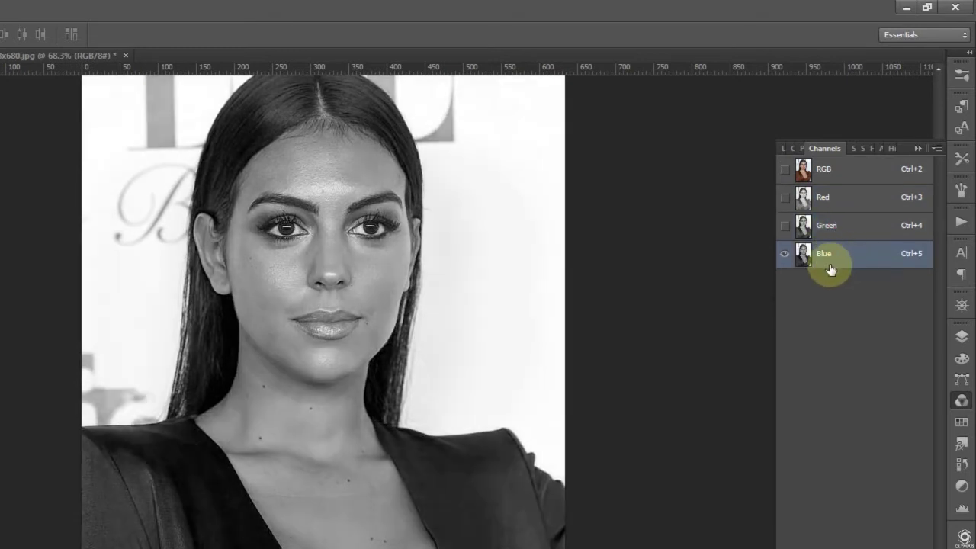
- Duplicate the Blue channel and set its Levels input values to 149, 1.00 and 238
left_click_drag(837, 260, 896, 496)
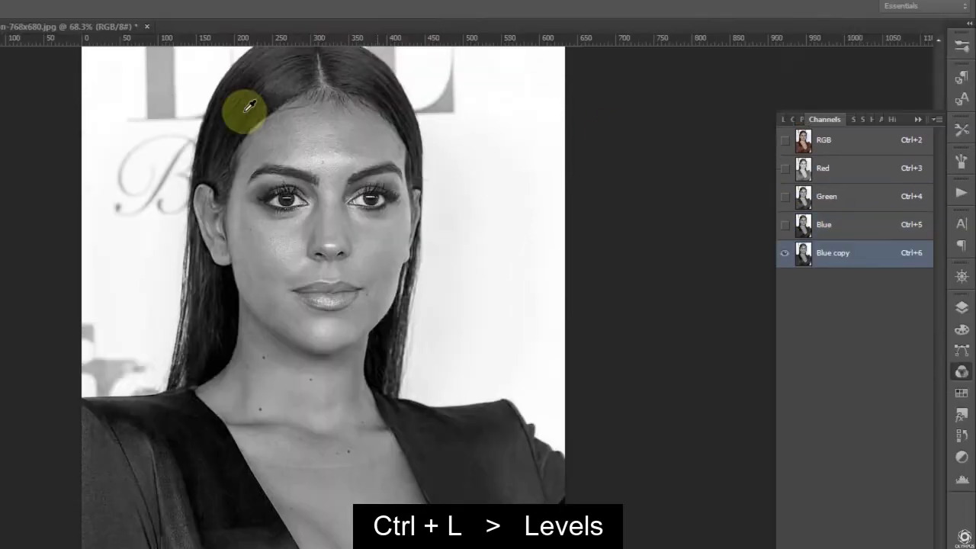
key("ctrl+l")
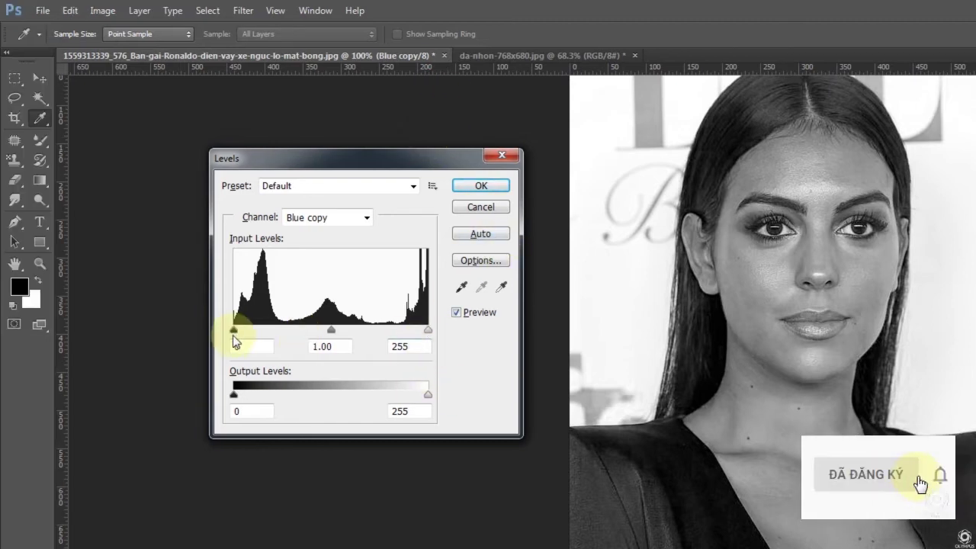
mouse_move(177, 329)
left_mouse_down()
mouse_move(381, 335)
mouse_move(352, 336)
left_mouse_up()
left_click_drag(428, 329, 415, 329)
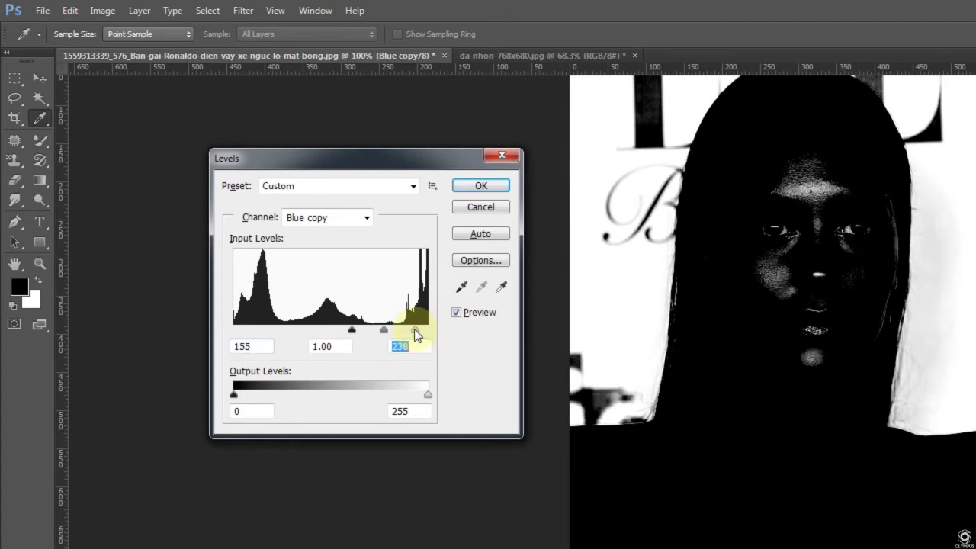
left_click_drag(351, 331, 350, 334)
left_click(350, 333)
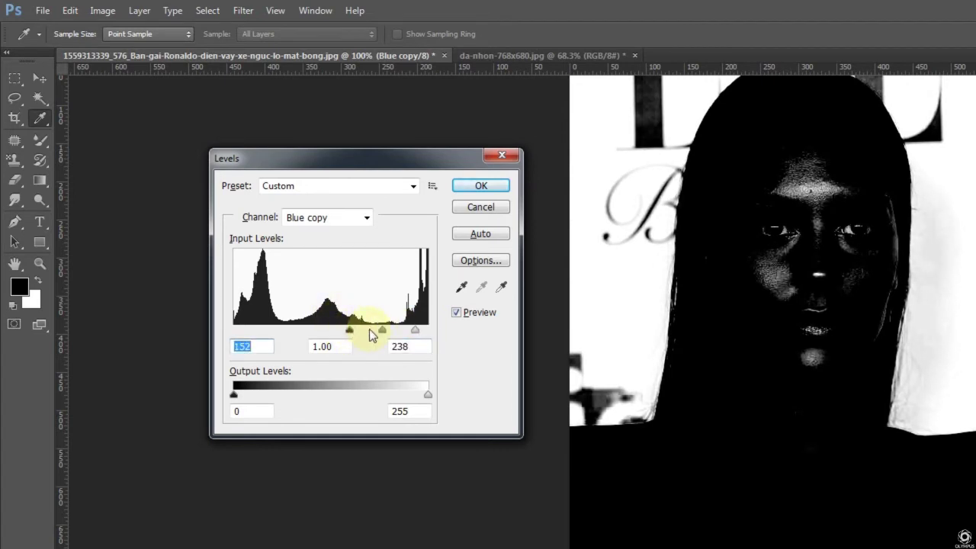
left_click_drag(349, 332, 349, 337)
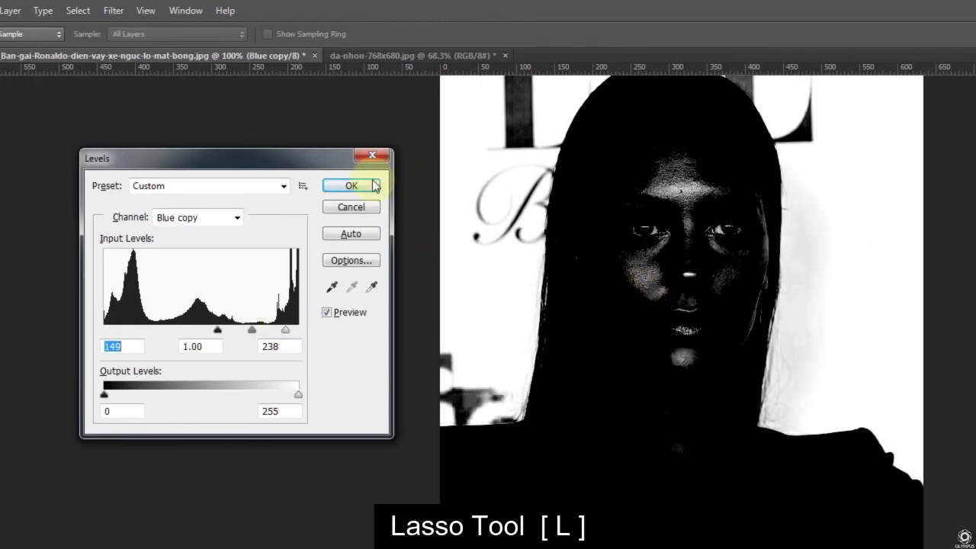
- Apply Levels, lasso the forehead, nose, cheek and chin highlights (5 px feather), and copy them to a new layer
left_click(351, 186)
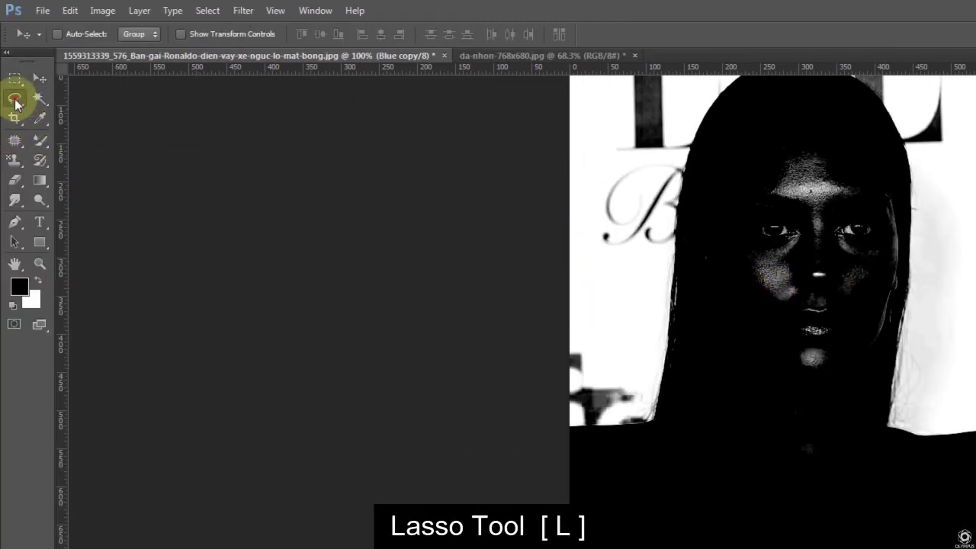
left_click(16, 102)
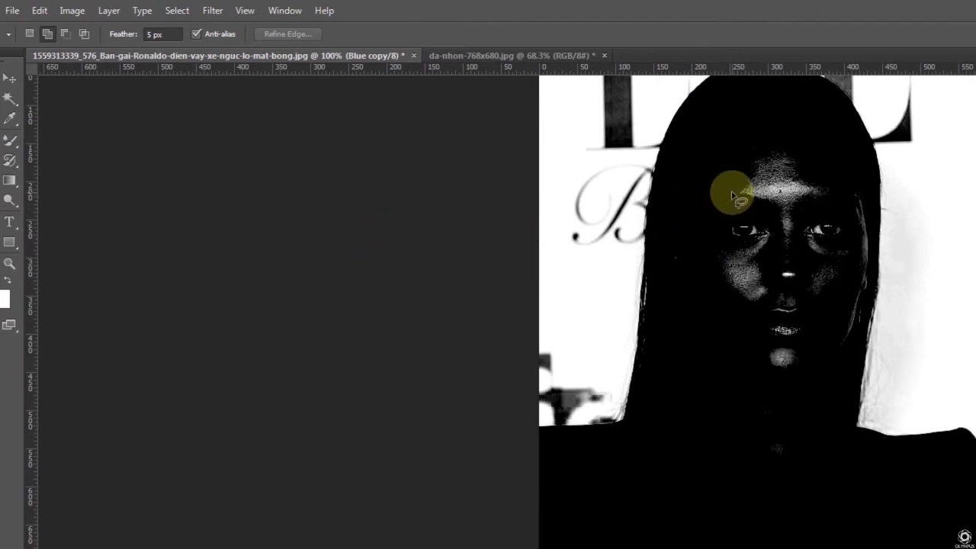
left_click_drag(732, 196, 766, 244)
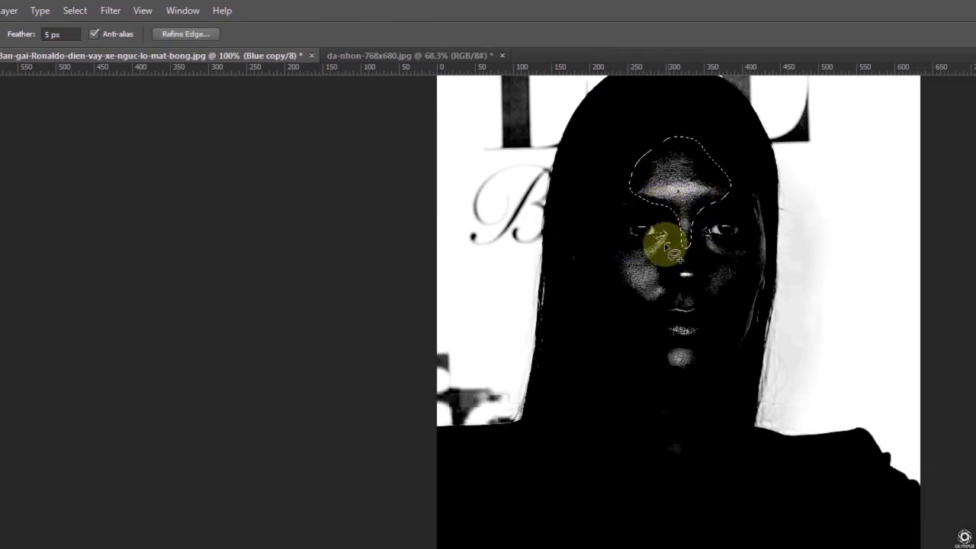
left_click_drag(666, 246, 708, 267)
left_click_drag(682, 345, 679, 347)
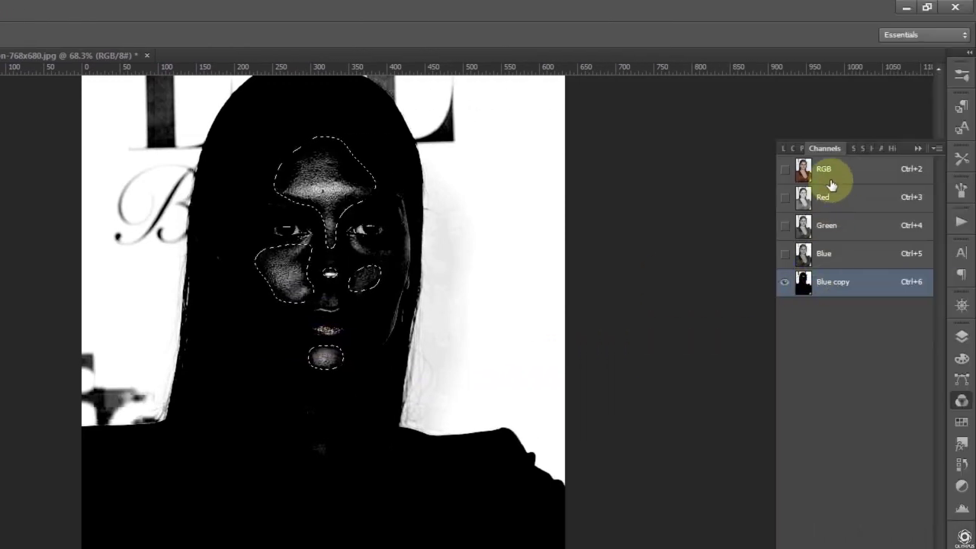
left_click(831, 180)
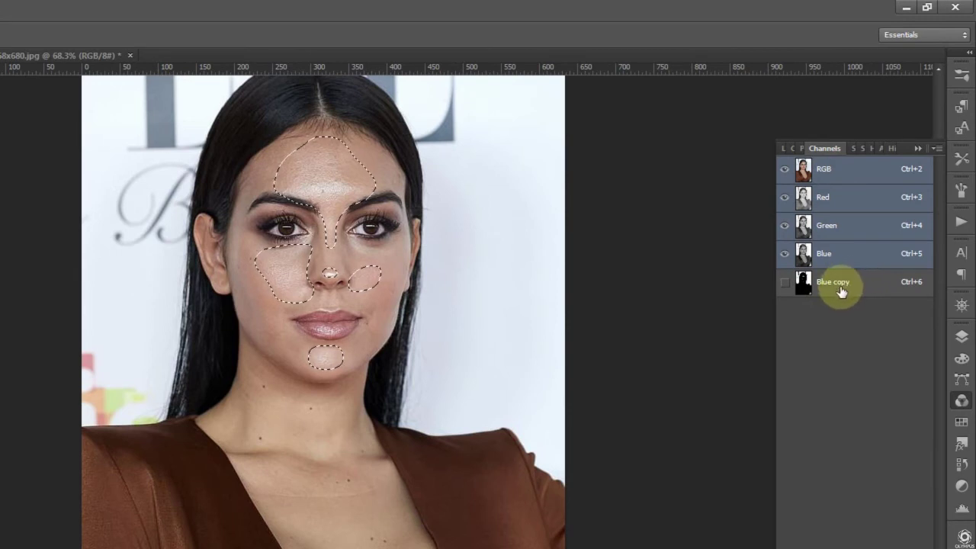
key("ctrl+j")
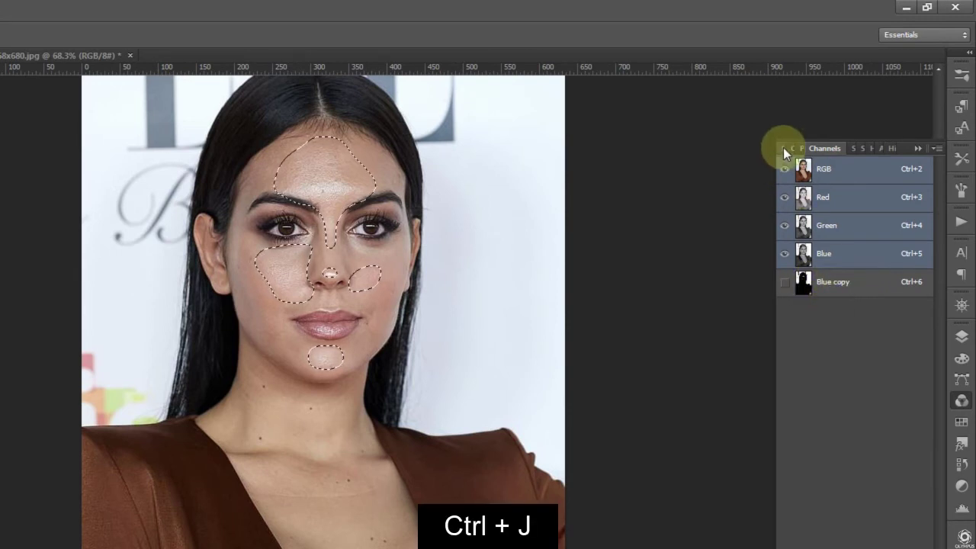
- Draw a peach rectangle over the whole photo and clip it to the highlight Layer 1
left_click(785, 148)
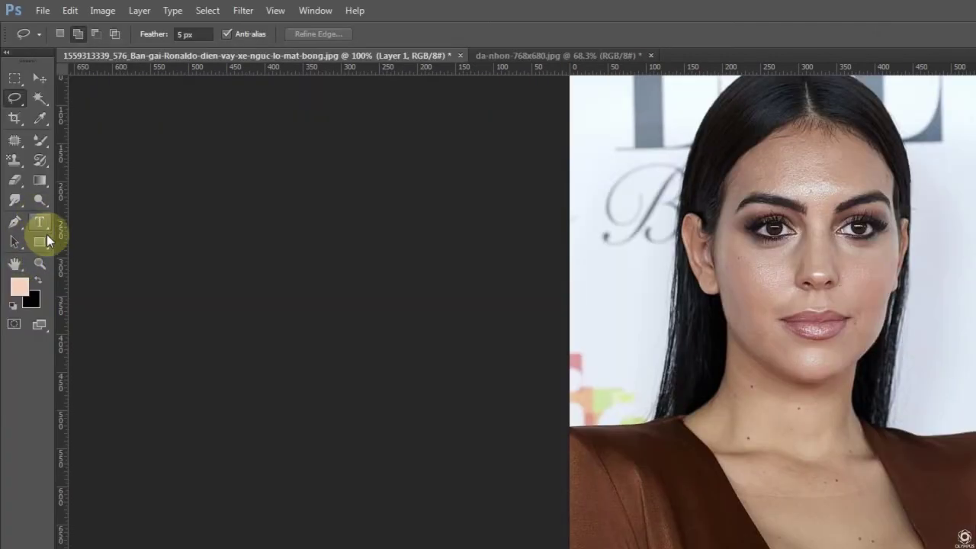
left_click(40, 242)
scroll(584, 165, "down", 2)
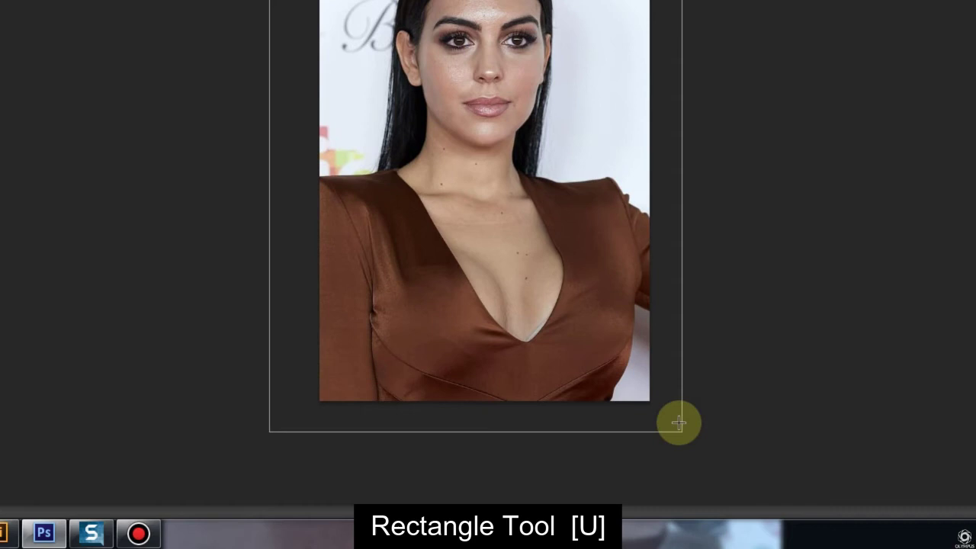
left_click_drag(401, 140, 678, 421)
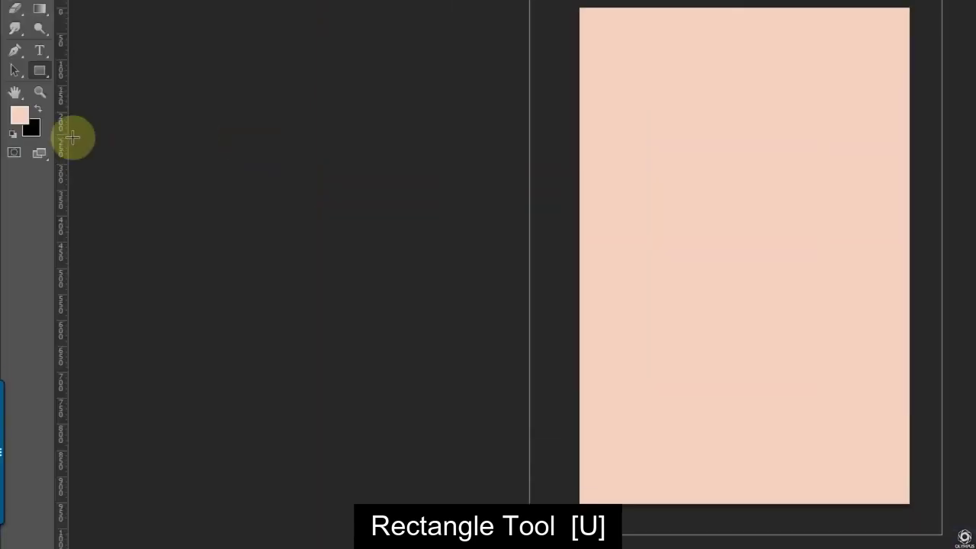
right_click(40, 70)
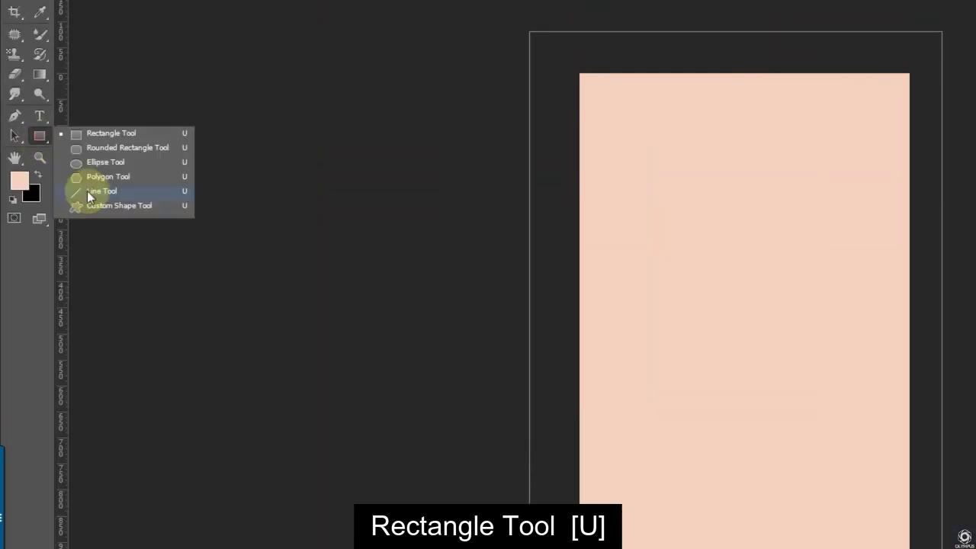
left_click(122, 140)
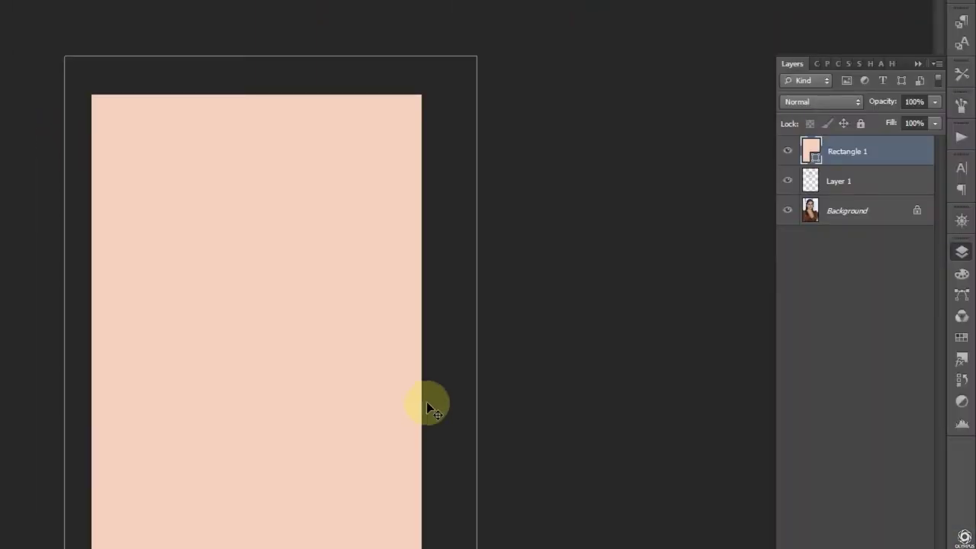
left_click(836, 163, "alt")
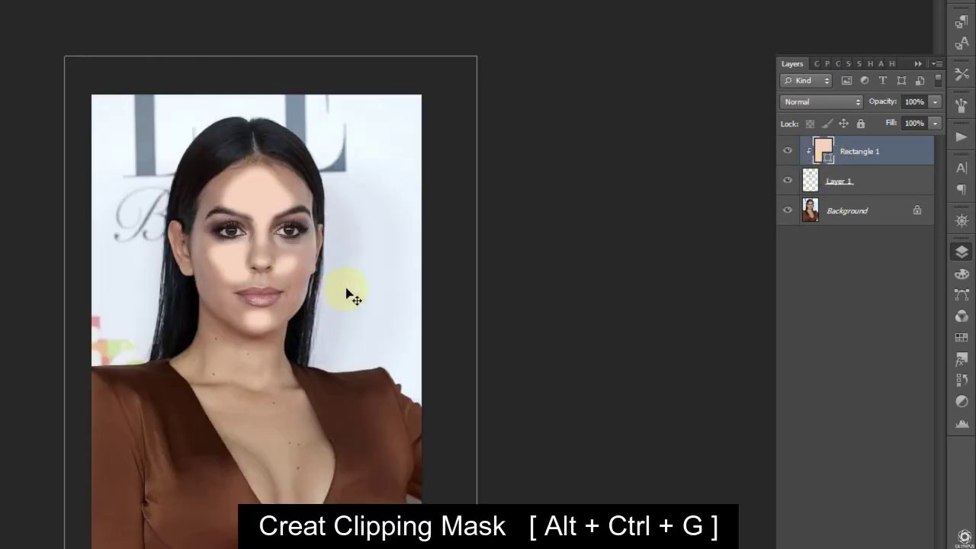
scroll(338, 254, "up", 5)
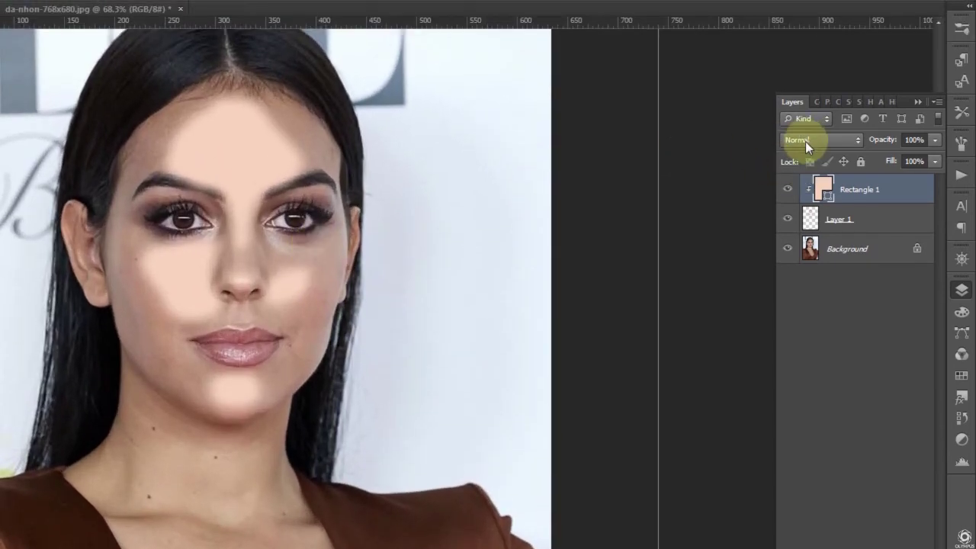
- Set Rectangle 1 to Darken mode and refill it with a skin tone sampled from the cheek
left_click(805, 141)
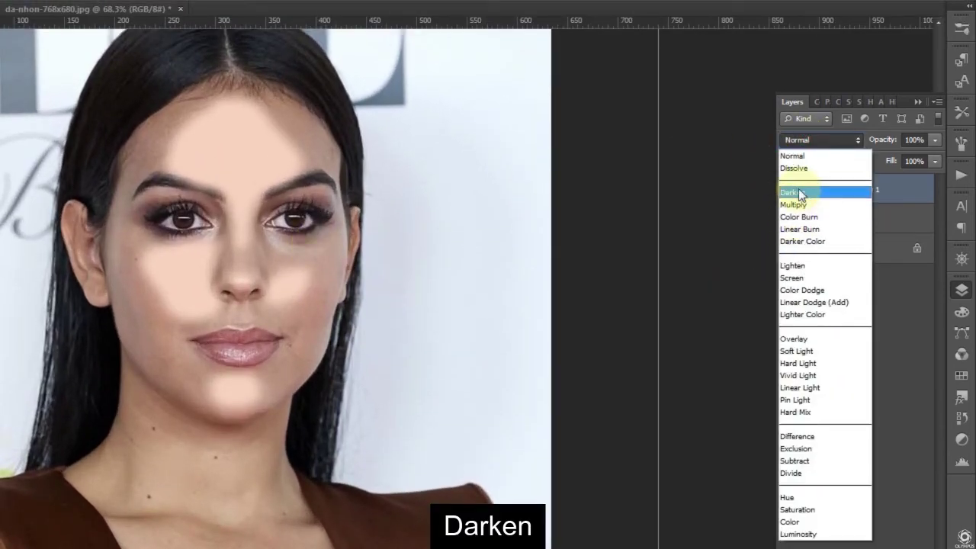
left_click(796, 190)
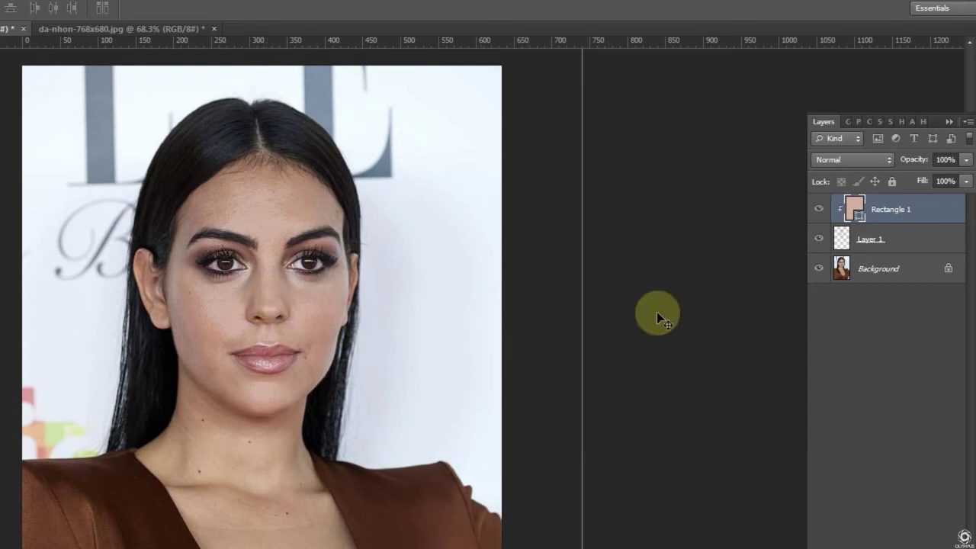
double_click(822, 207)
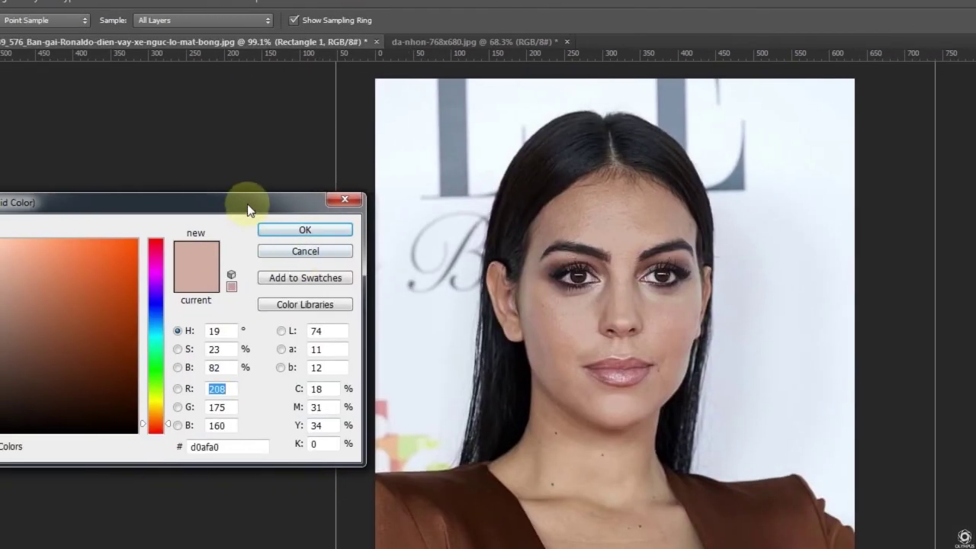
left_click(617, 287)
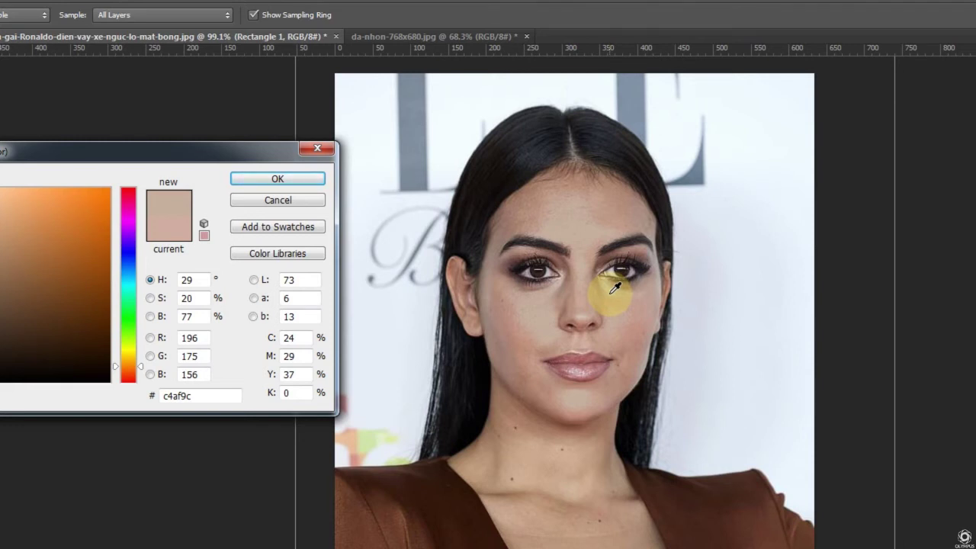
left_click(305, 180)
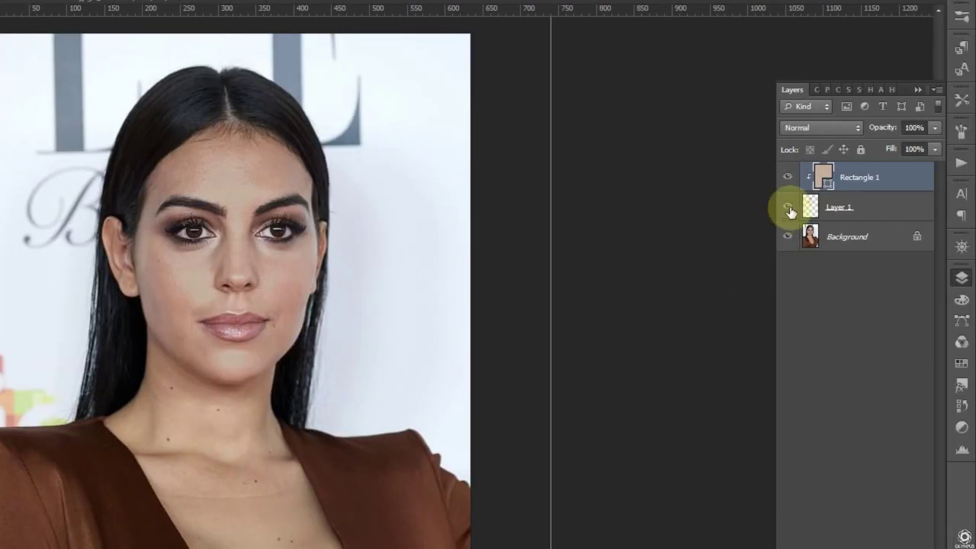
- Toggle Layer 1's visibility to compare before and after, then select Layer 1
left_click(787, 207)
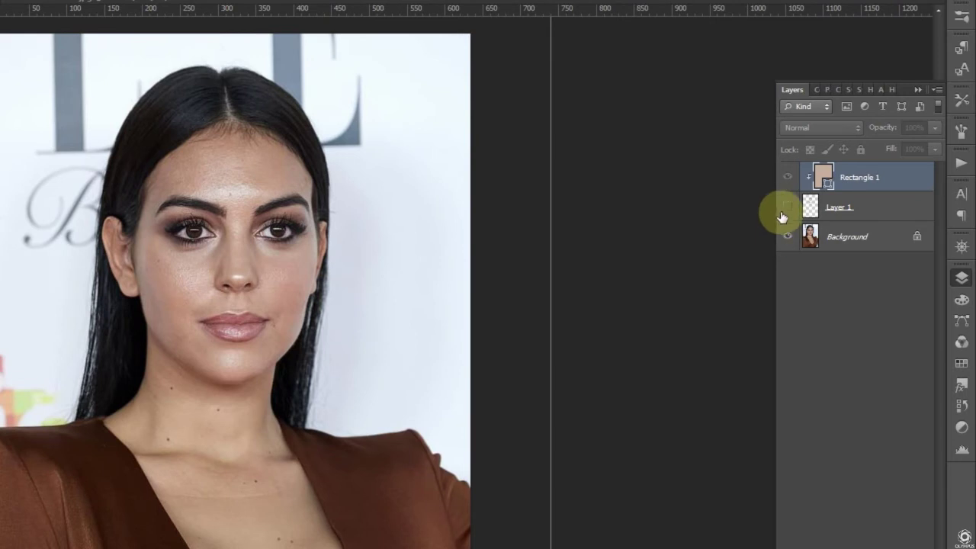
left_click(788, 208)
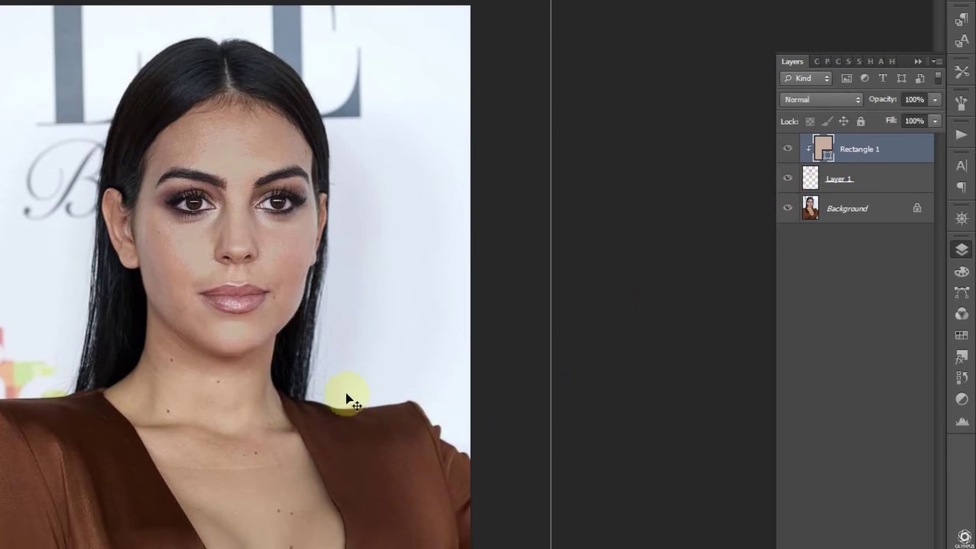
key("alt+bracketleft")
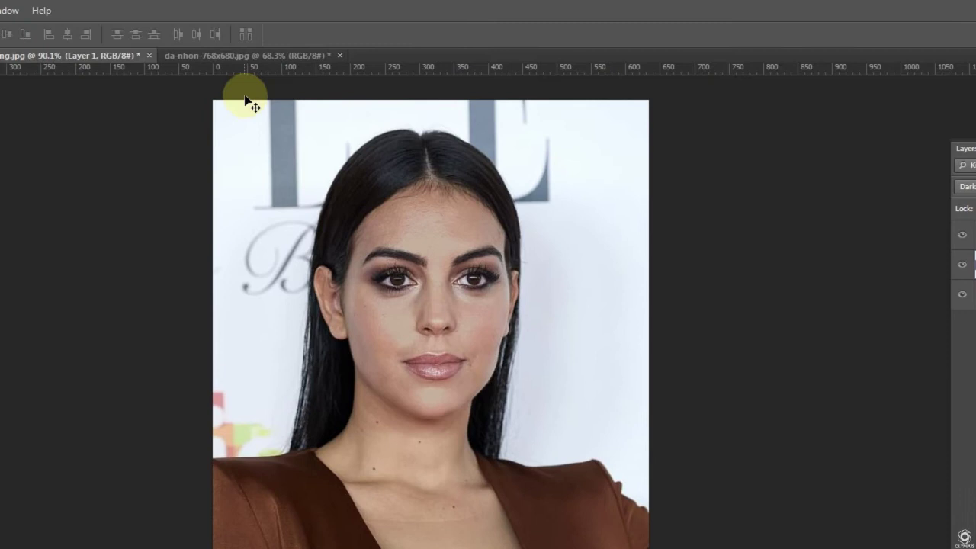
- On the second portrait, view the Green then Blue channel and raise the Levels black input to 197
left_click(247, 53)
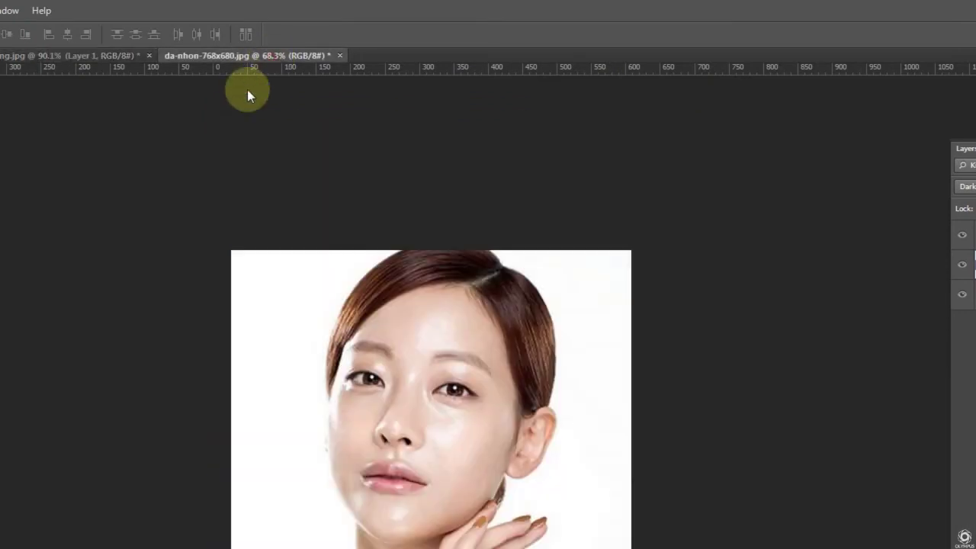
scroll(505, 400, "up", 2)
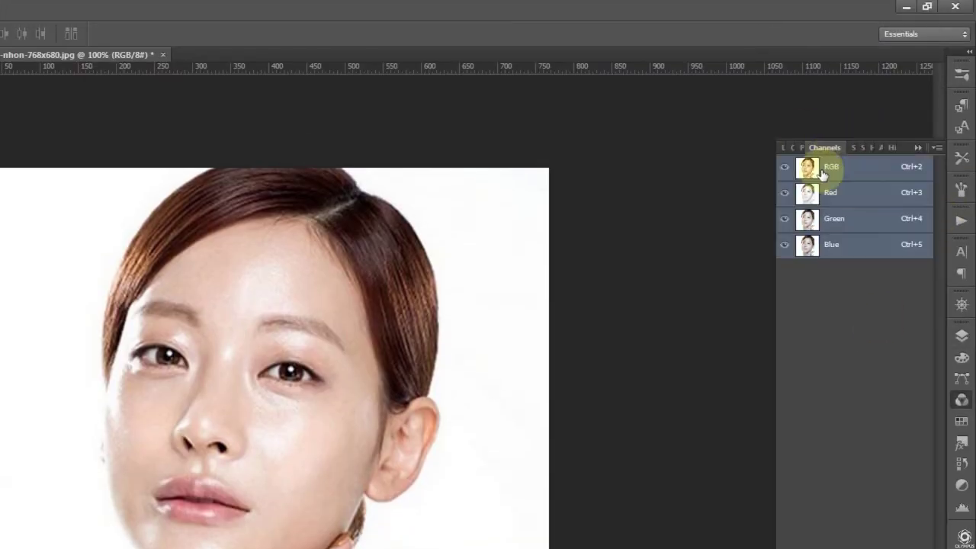
left_click(839, 224)
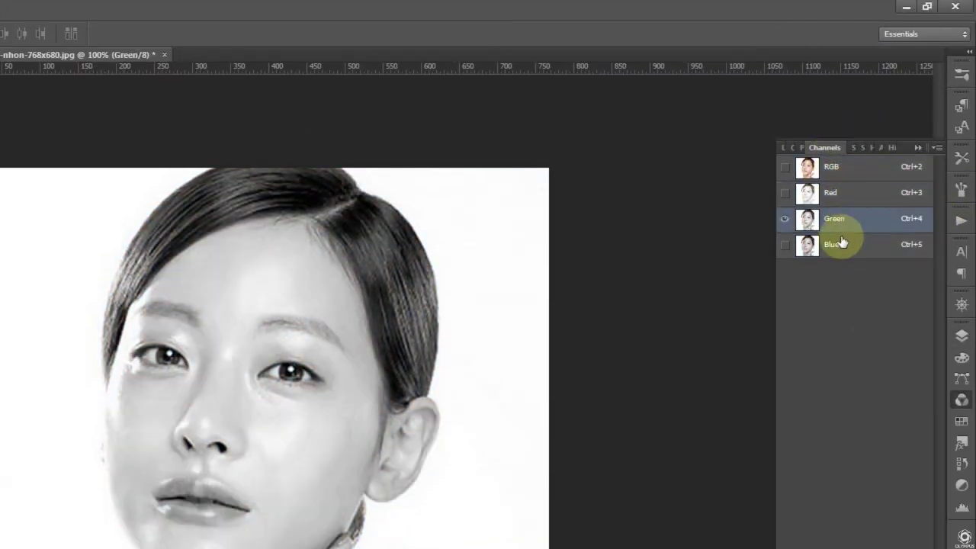
left_click(849, 247)
key("ctrl+l")
left_click_drag(235, 331, 383, 341)
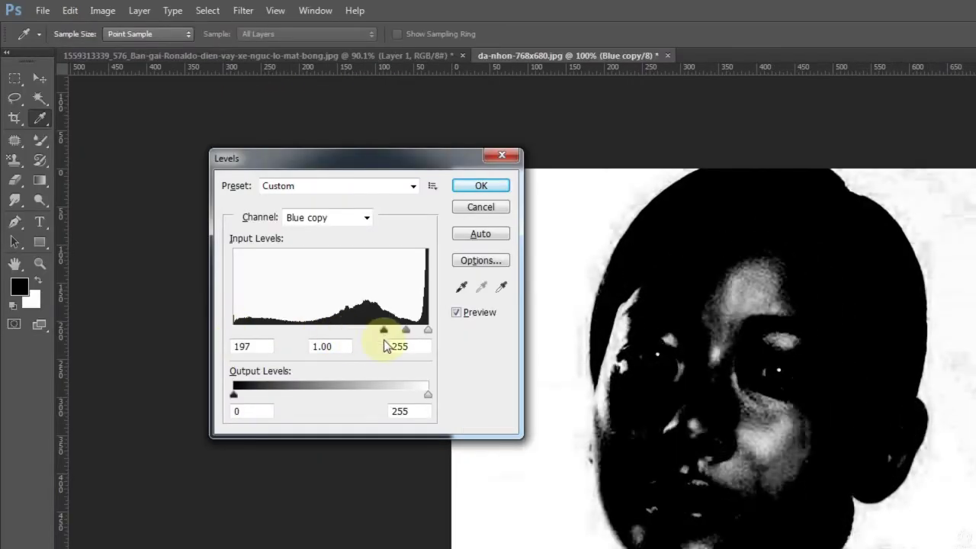
- Apply the Levels, lasso the shiny face, cheek and forehead patches, and return to the composite view
key("Return")
left_click(8, 125)
left_click_drag(595, 263, 587, 370)
mouse_move(686, 244)
left_mouse_down()
mouse_move(730, 289)
mouse_move(653, 359)
mouse_move(585, 338)
mouse_move(587, 362)
mouse_move(573, 349)
mouse_move(614, 330)
left_mouse_up()
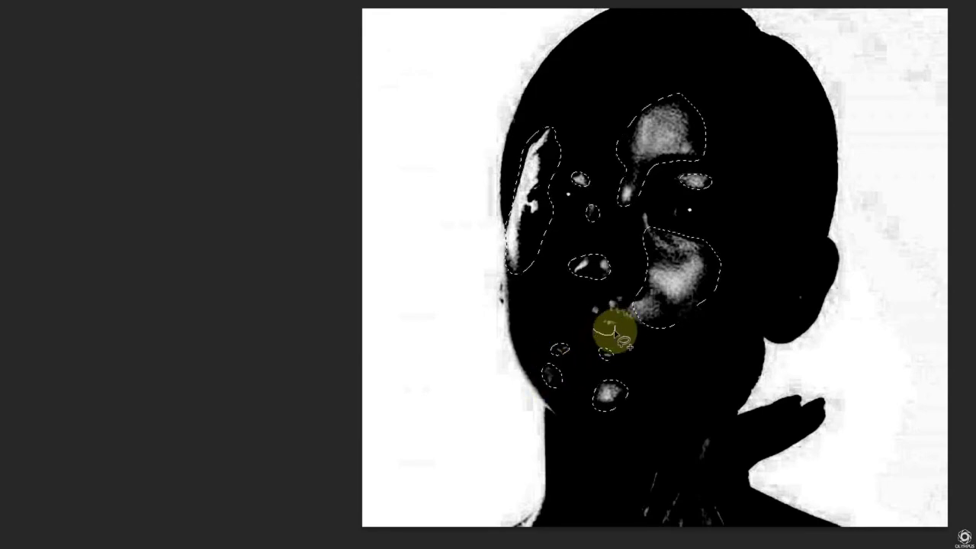
left_click(856, 140)
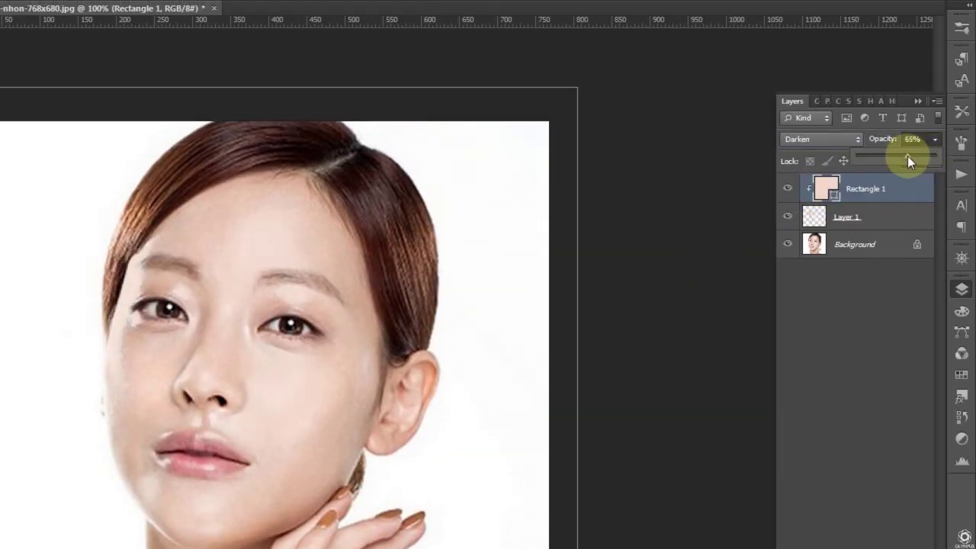
- Select Layer 1 and hide it to compare against the original shiny portrait
left_click(846, 156)
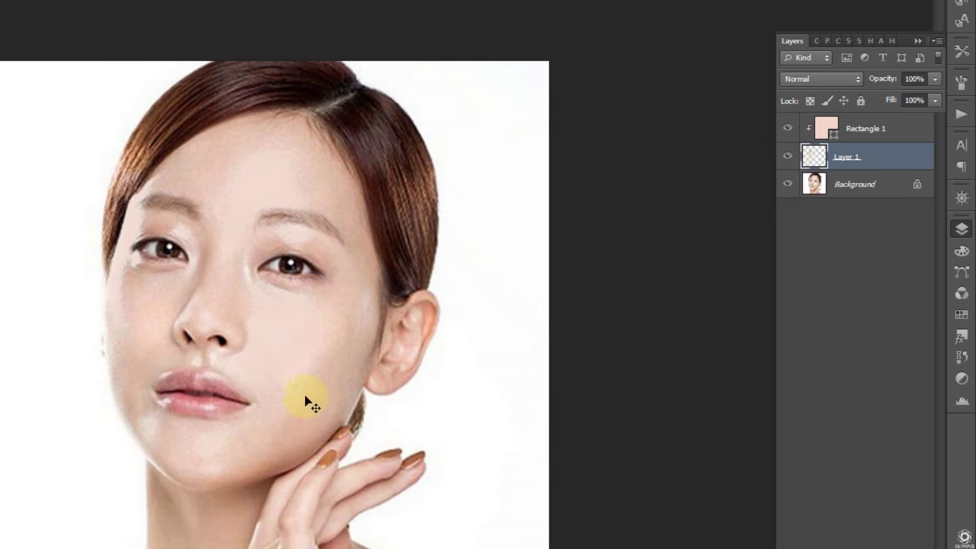
left_click(787, 157)
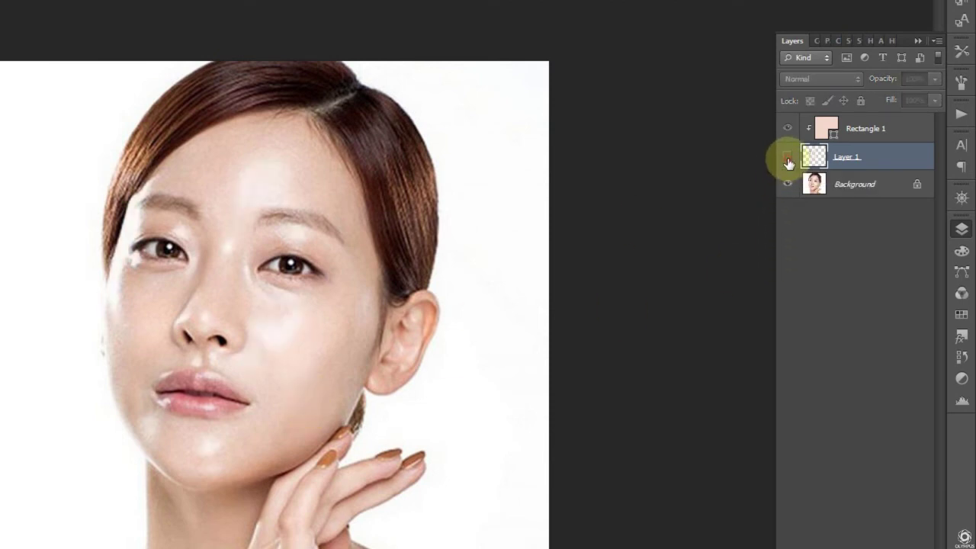